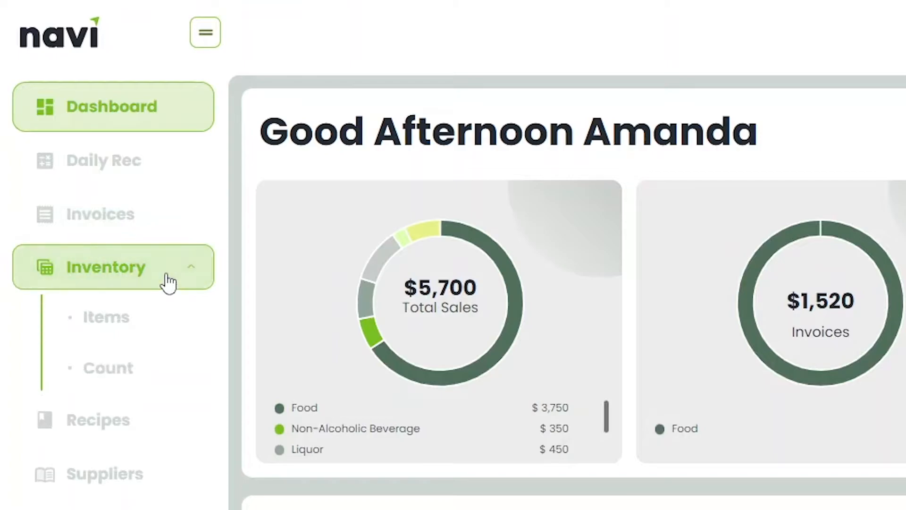
Step: Open the inventory items list and start adding a new item in the Food category
{"action": "left_click", "coordinate": [106, 328]}
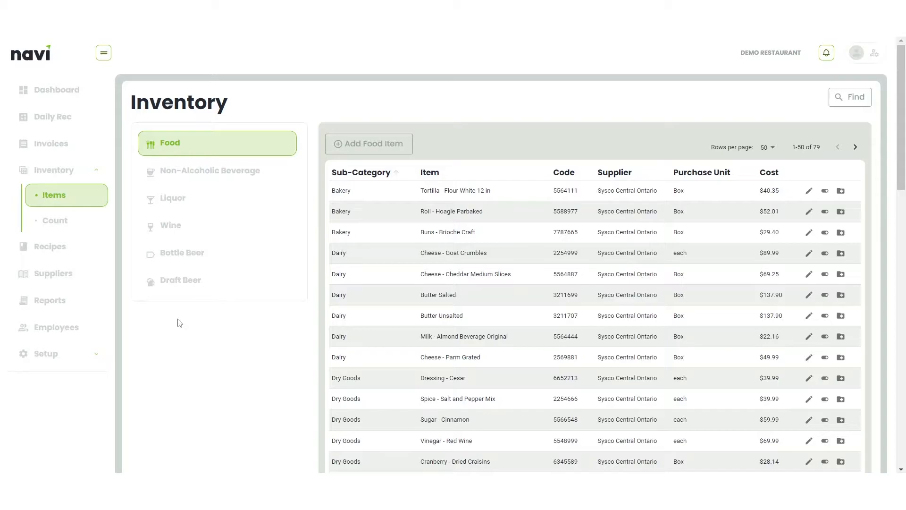
{"action": "left_click", "coordinate": [177, 151]}
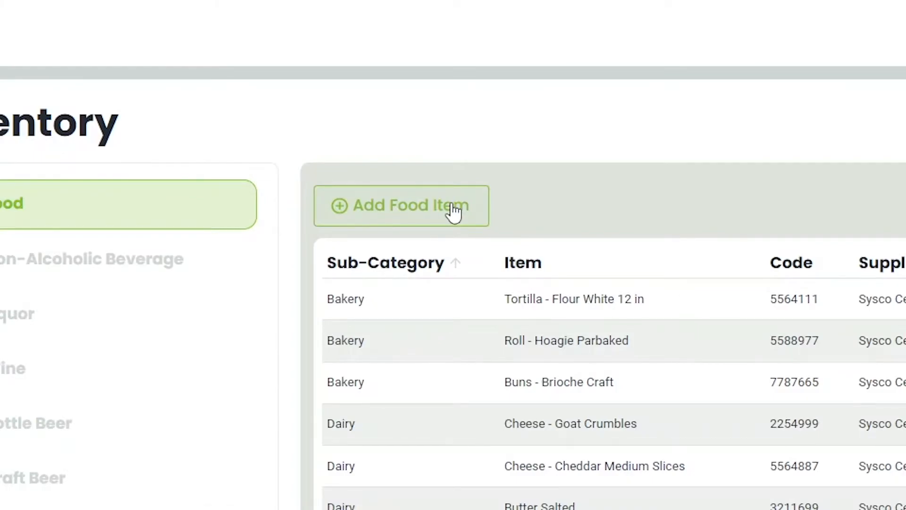
{"action": "left_click", "coordinate": [453, 212]}
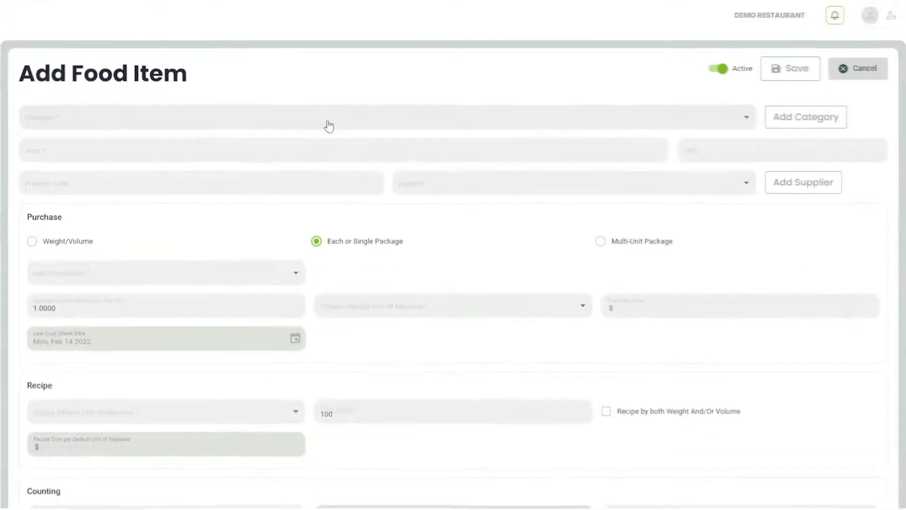
Step: Assign the new food item to the Produce category and name it Green Pepper
{"action": "left_click", "coordinate": [265, 125]}
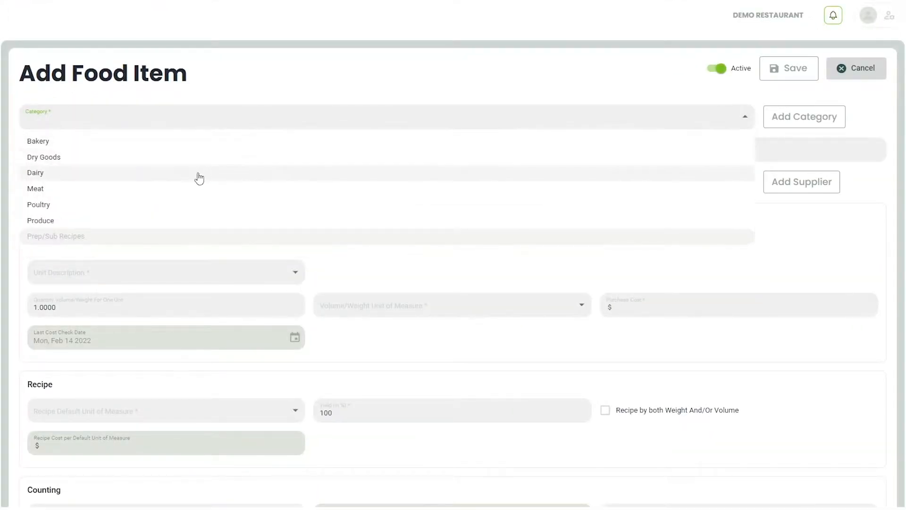
{"action": "left_click", "coordinate": [157, 224]}
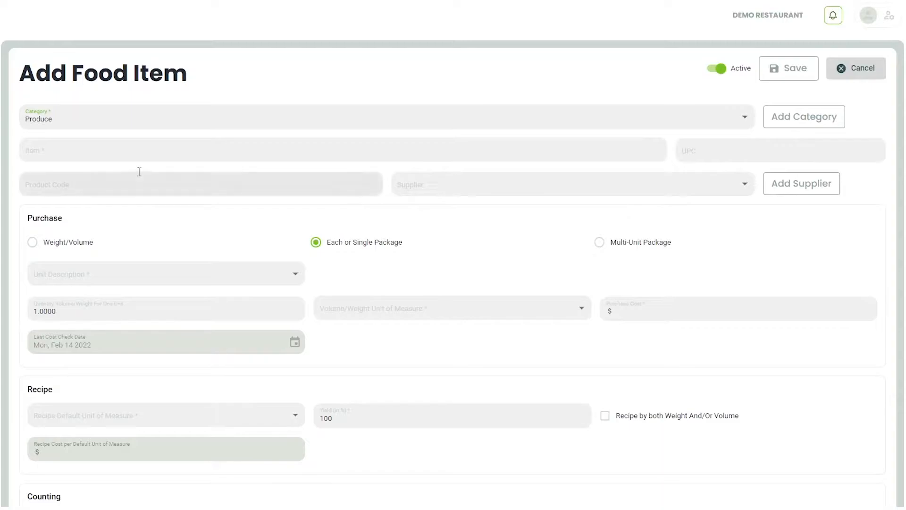
{"action": "left_click", "coordinate": [138, 150]}
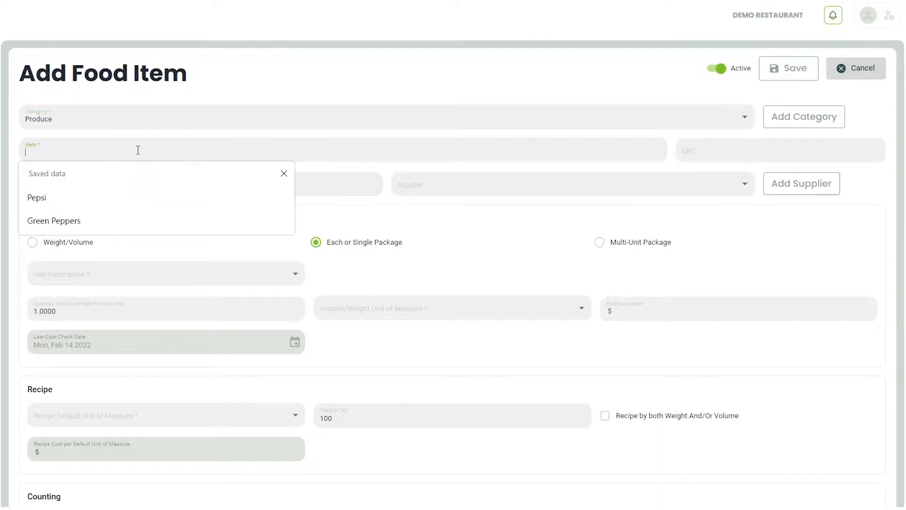
{"action": "type", "text": "Green Pepper"}
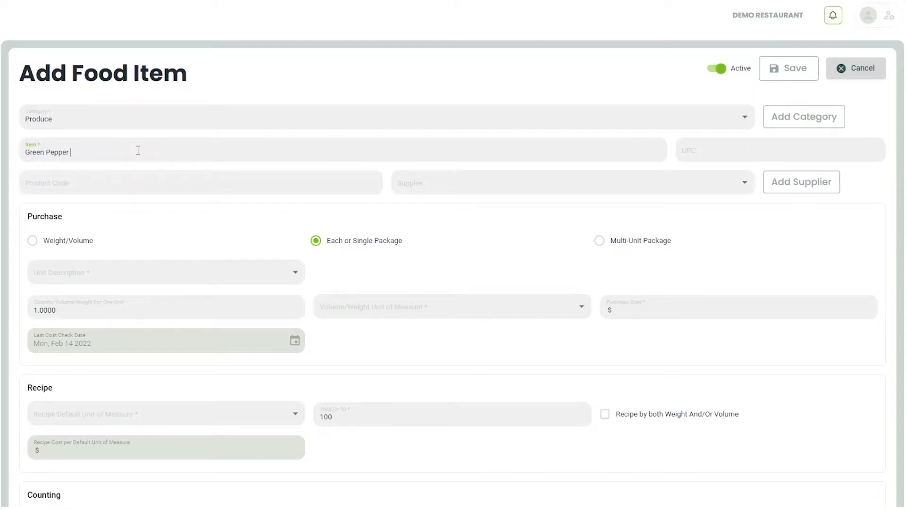
Step: Enter product code 2255545 and choose Sysco Central Ontario as the item's supplier
{"action": "key", "text": "Tab"}
{"action": "key", "text": "Tab"}
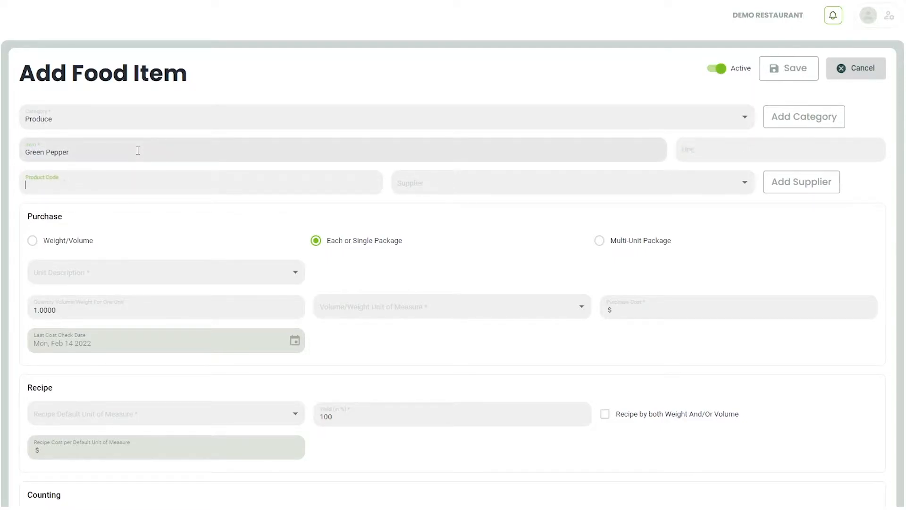
{"action": "type", "text": "2255545"}
{"action": "key", "text": "Tab"}
{"action": "key", "text": "Down"}
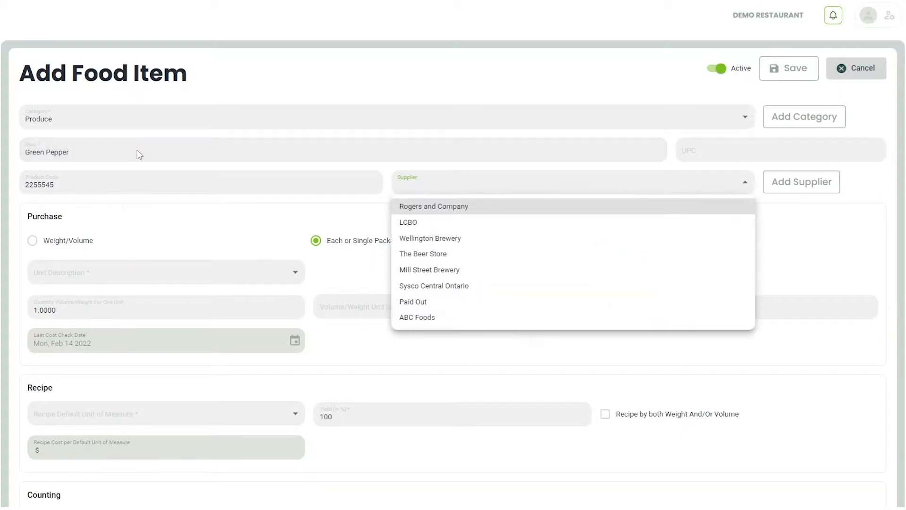
{"action": "key", "text": "Down"}
{"action": "key", "text": "Down"}
{"action": "key", "text": "Down"}
{"action": "key", "text": "Down"}
{"action": "key", "text": "Down"}
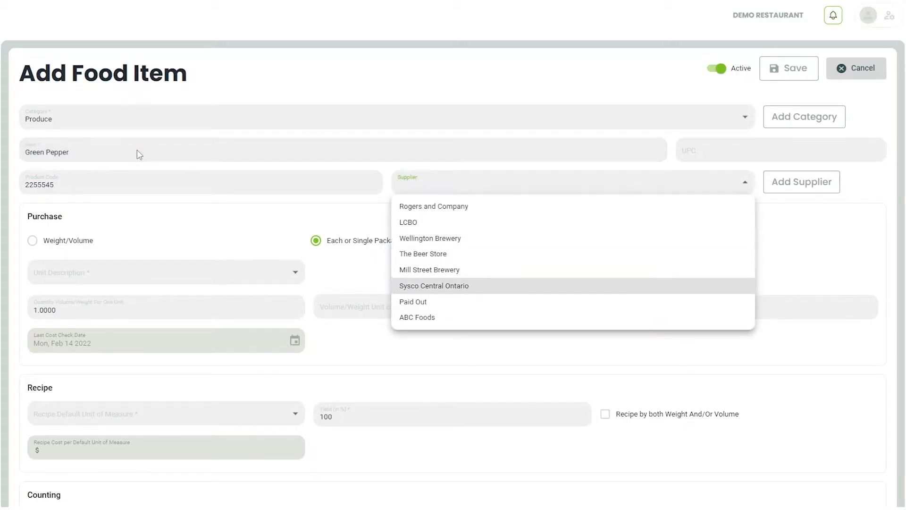
{"action": "key", "text": "Return"}
{"action": "key", "text": "Tab"}
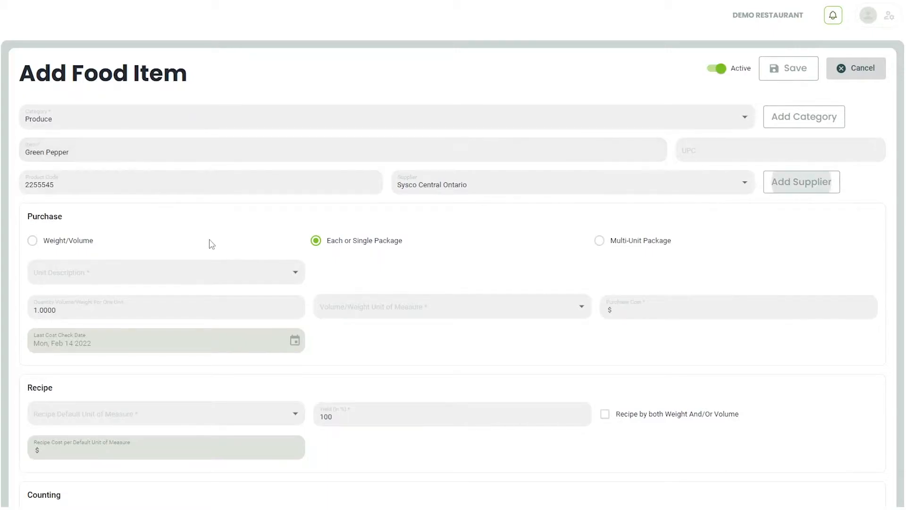
Step: Set the item to be purchased by Weight/Volume in lb at a purchase cost of $19.99
{"action": "key", "text": "Tab"}
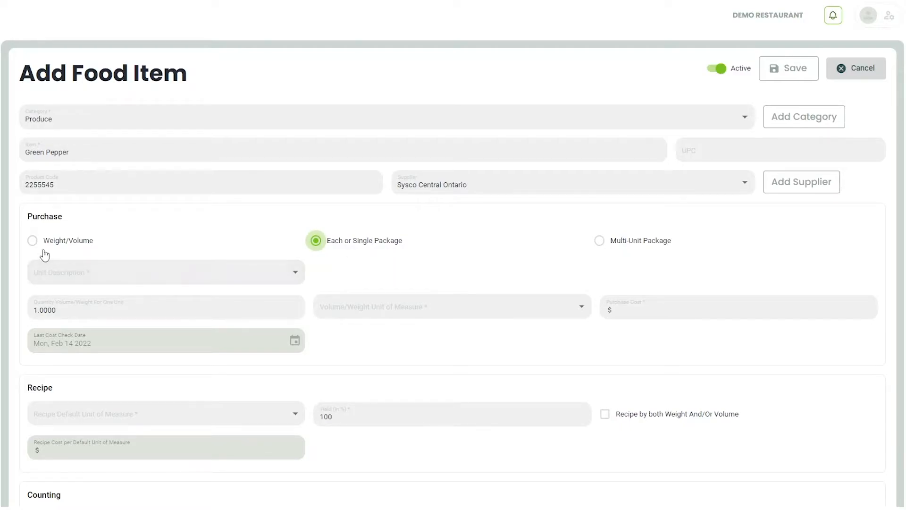
{"action": "left_click", "coordinate": [324, 252]}
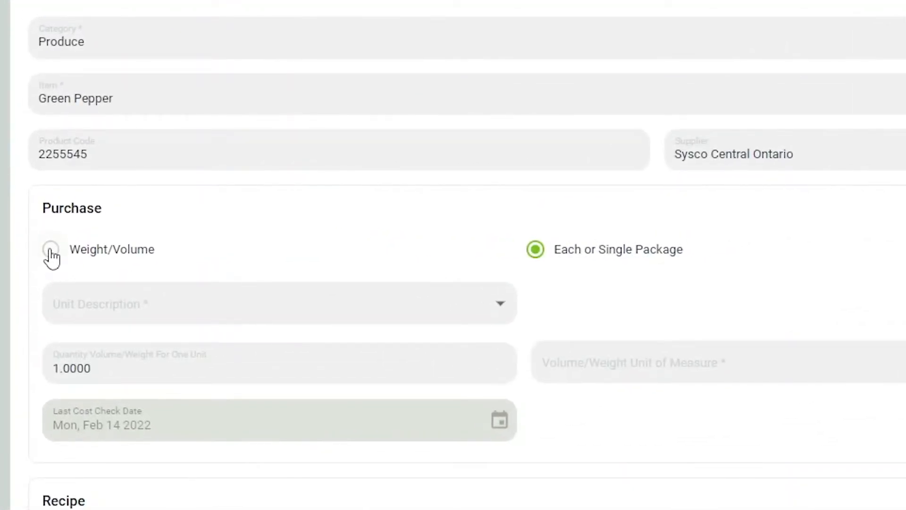
{"action": "left_click", "coordinate": [32, 240]}
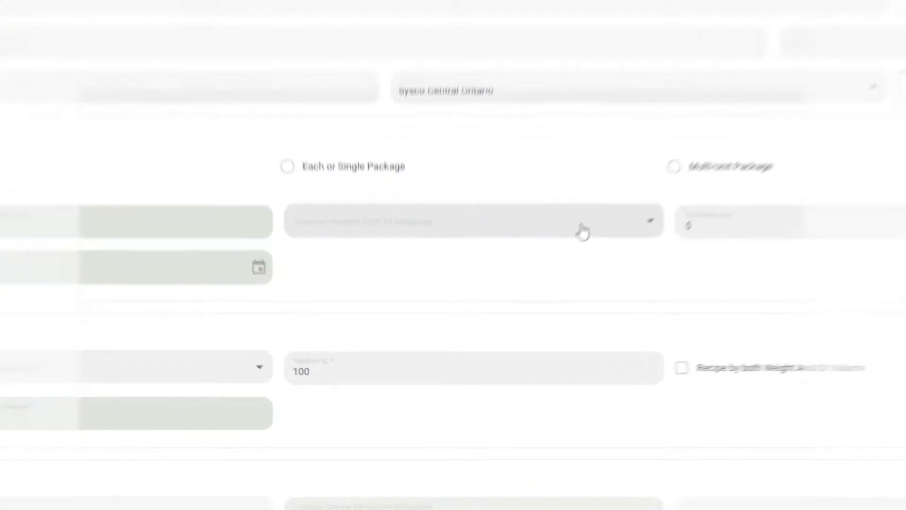
{"action": "left_click", "coordinate": [533, 287]}
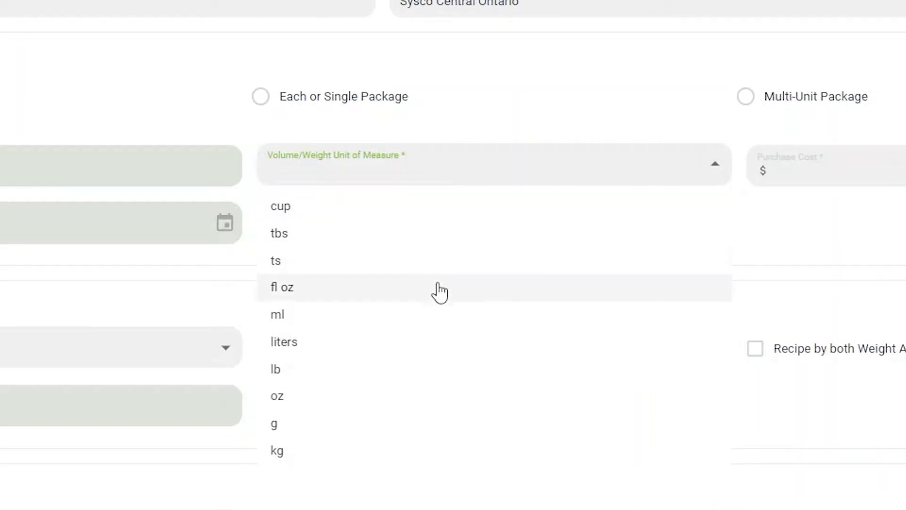
{"action": "left_click", "coordinate": [385, 373]}
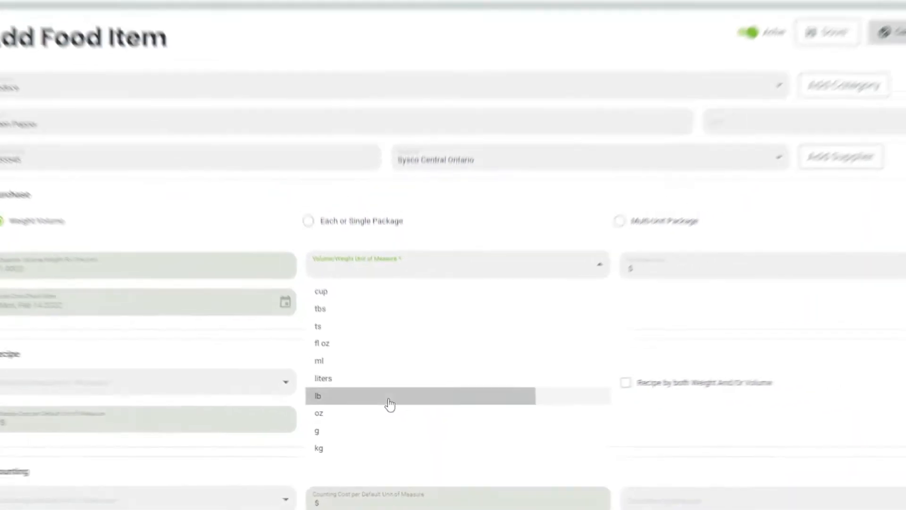
{"action": "key", "text": "Tab"}
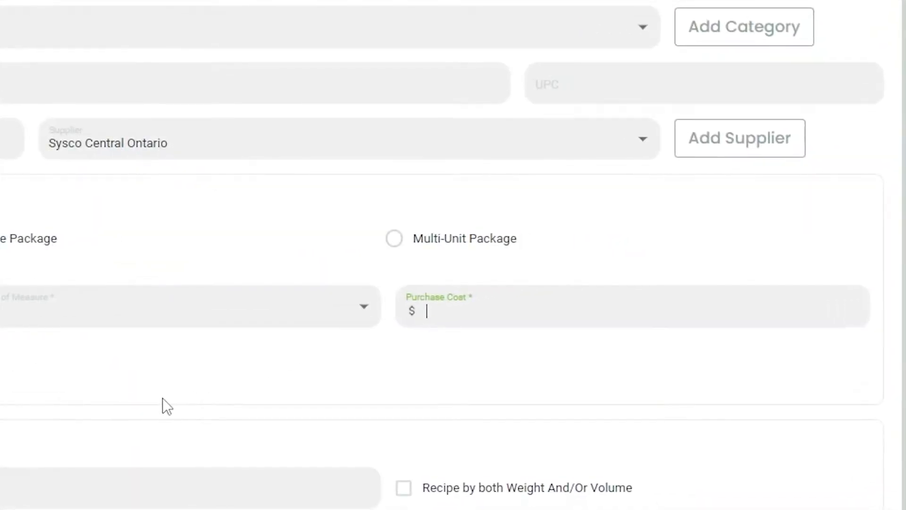
{"action": "type", "text": "19.99"}
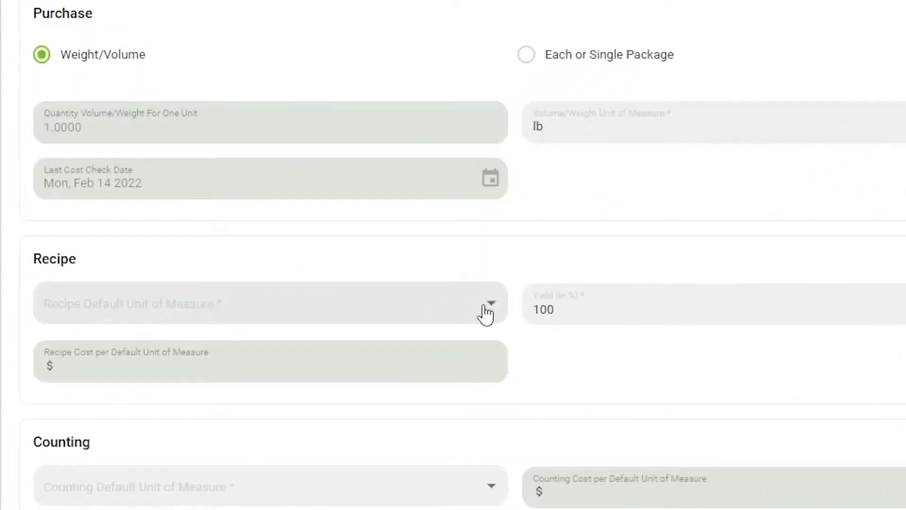
Step: Set the recipe default unit of measure to g and the yield to 90%
{"action": "left_click", "coordinate": [290, 387]}
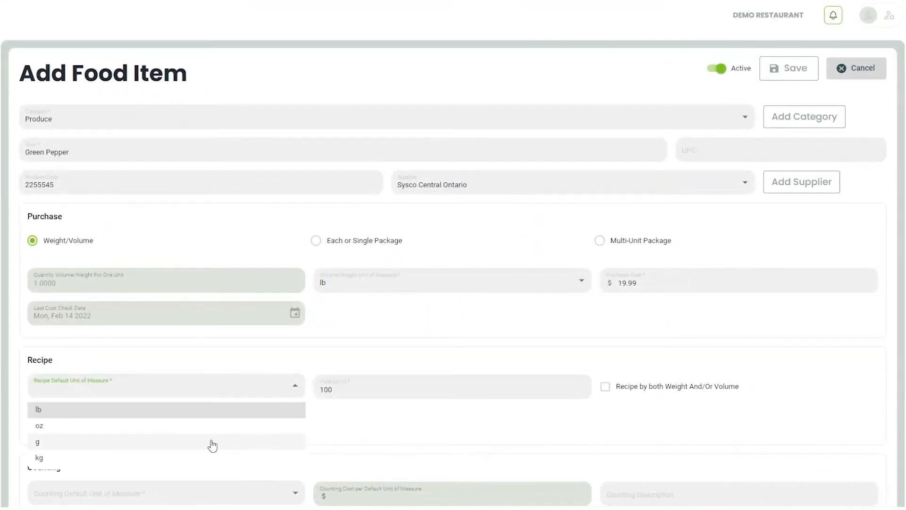
{"action": "left_click", "coordinate": [212, 443]}
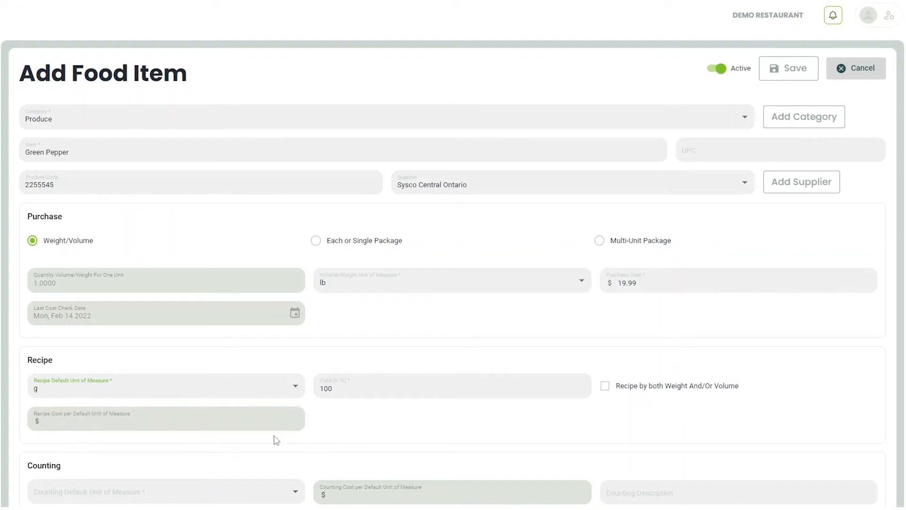
{"action": "scroll", "coordinate": [446, 437], "scroll_direction": "down", "scroll_amount": 2}
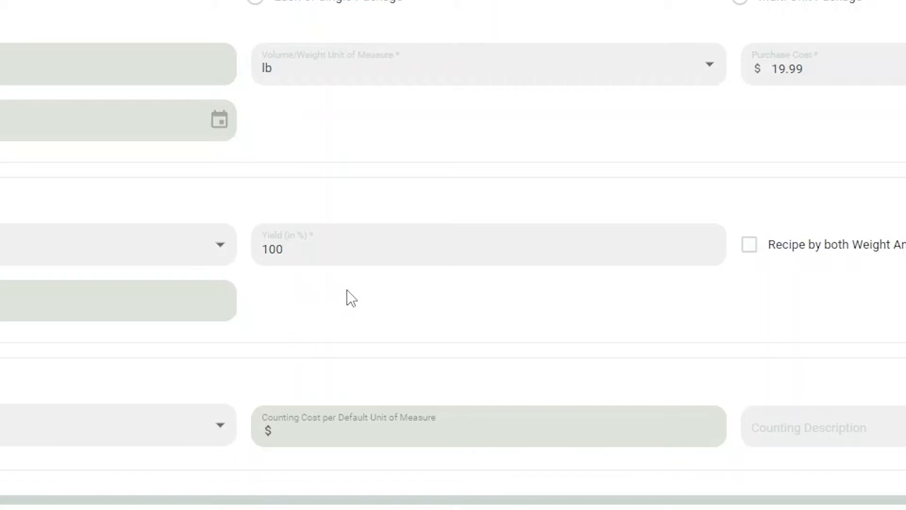
{"action": "double_click", "coordinate": [479, 268]}
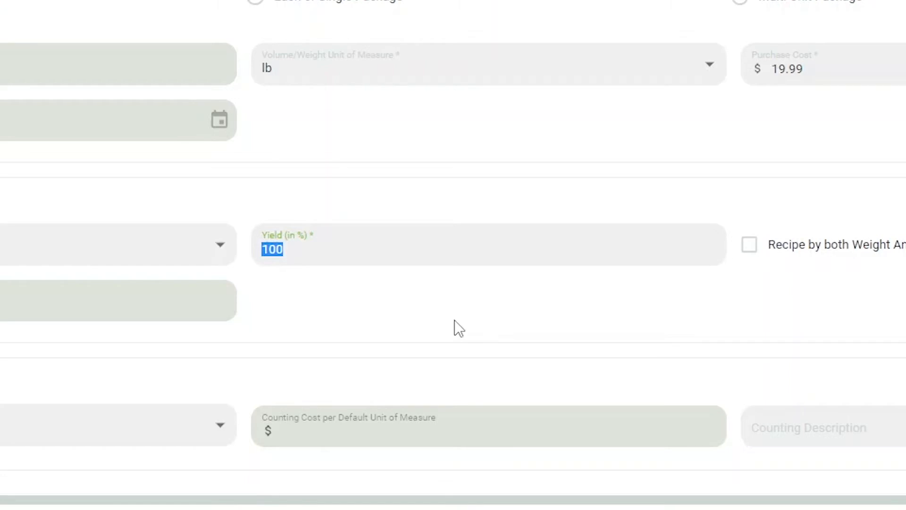
{"action": "type", "text": "90"}
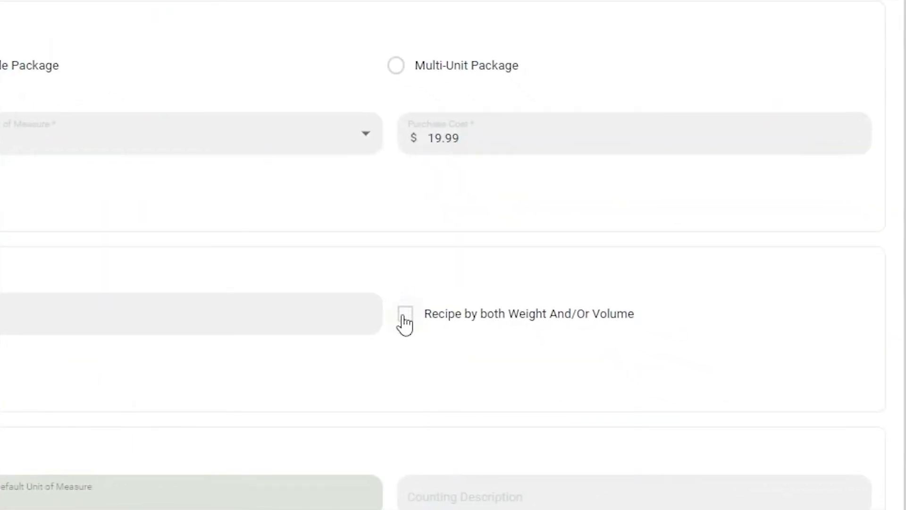
Step: Enable recipe use by both weight and volume, and set the weight equivalent to 180 g
{"action": "left_click", "coordinate": [405, 317]}
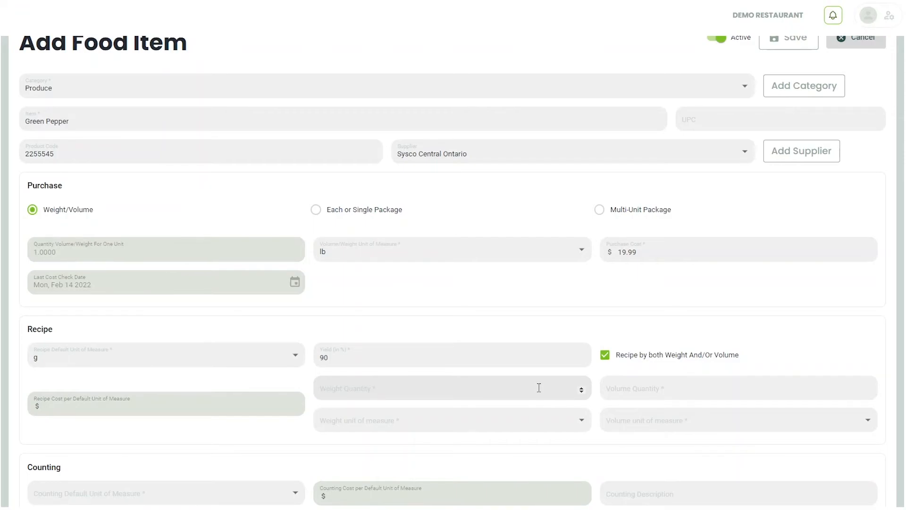
{"action": "left_click", "coordinate": [372, 391]}
{"action": "type", "text": "180"}
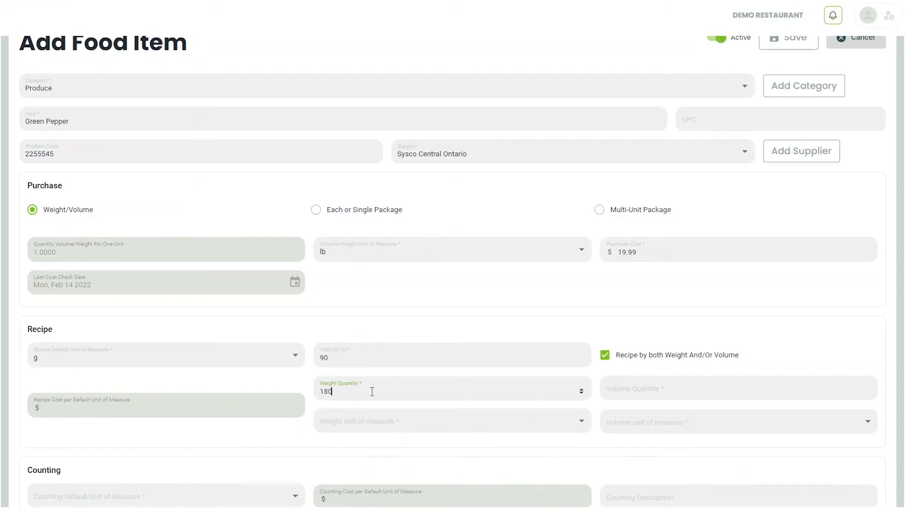
{"action": "key", "text": "BackSpace"}
{"action": "key", "text": "BackSpace"}
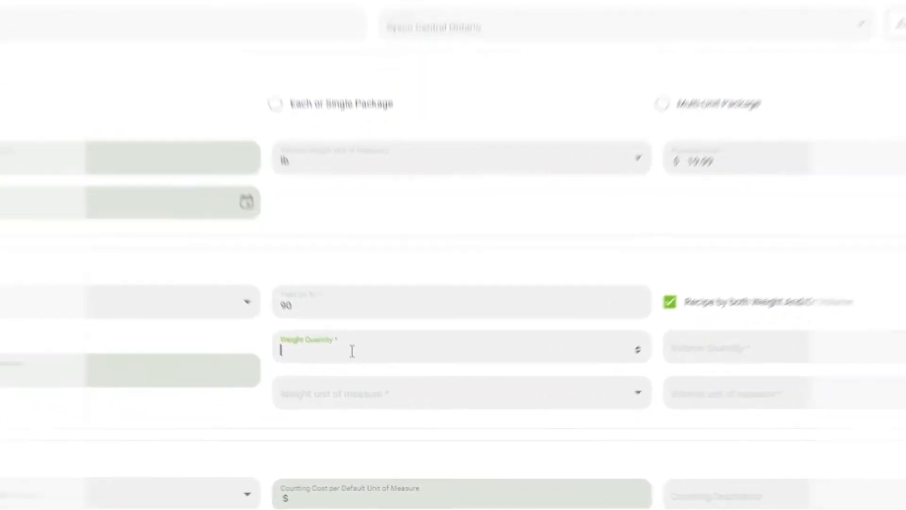
{"action": "type", "text": "180"}
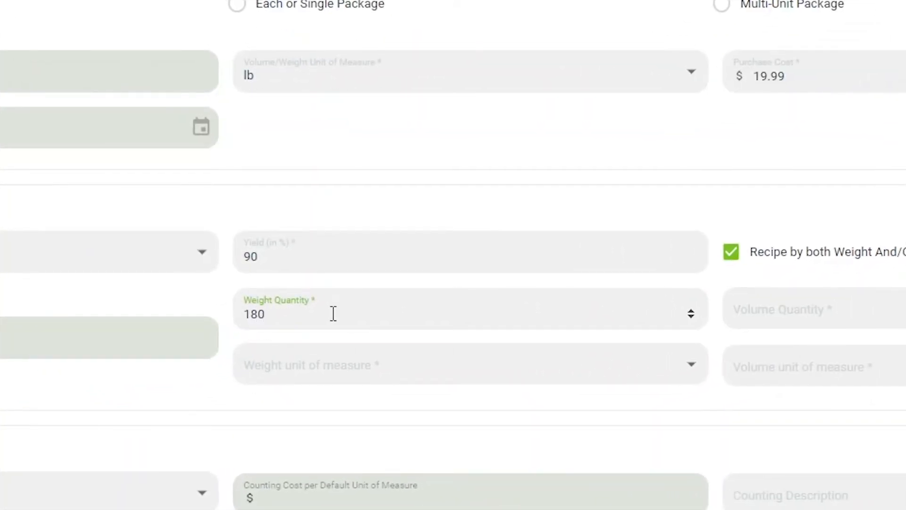
{"action": "key", "text": "Tab"}
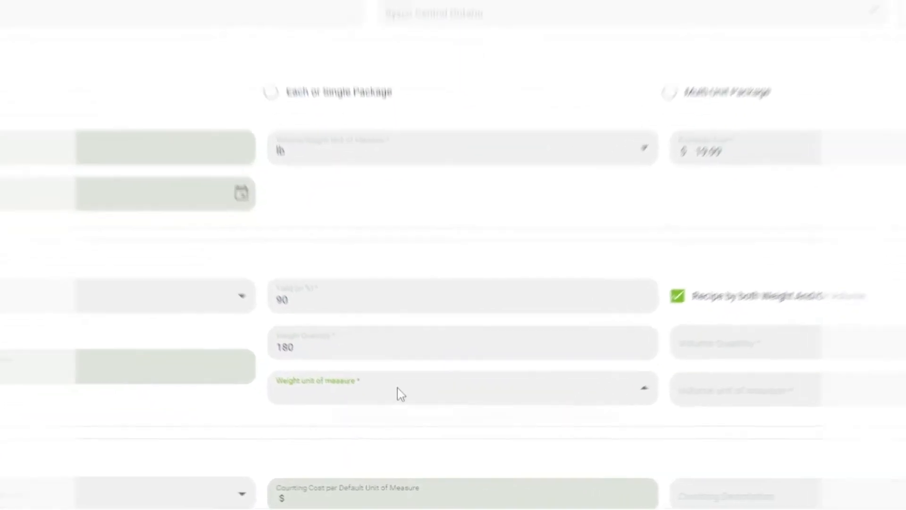
{"action": "left_click", "coordinate": [403, 422]}
{"action": "left_click", "coordinate": [296, 457]}
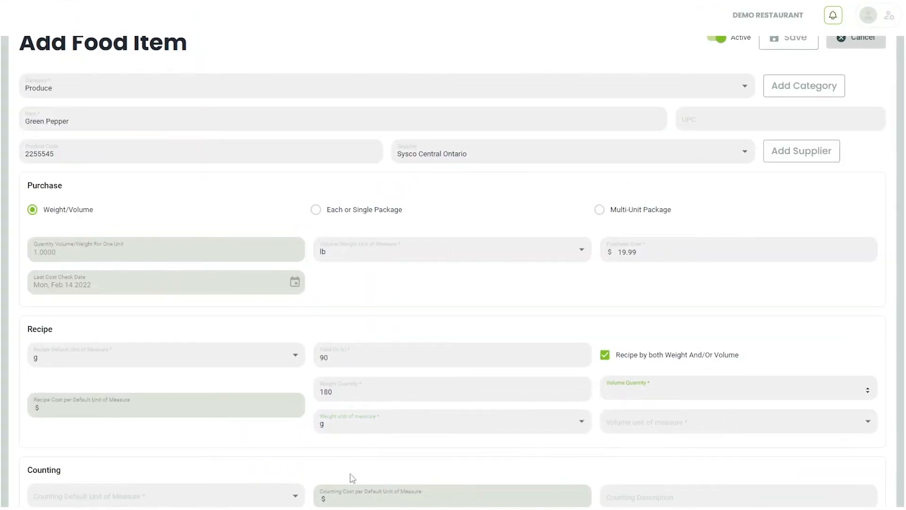
Step: Set the recipe volume equivalent to a quantity of 1 cup
{"action": "type", "text": "1"}
{"action": "key", "text": "Tab"}
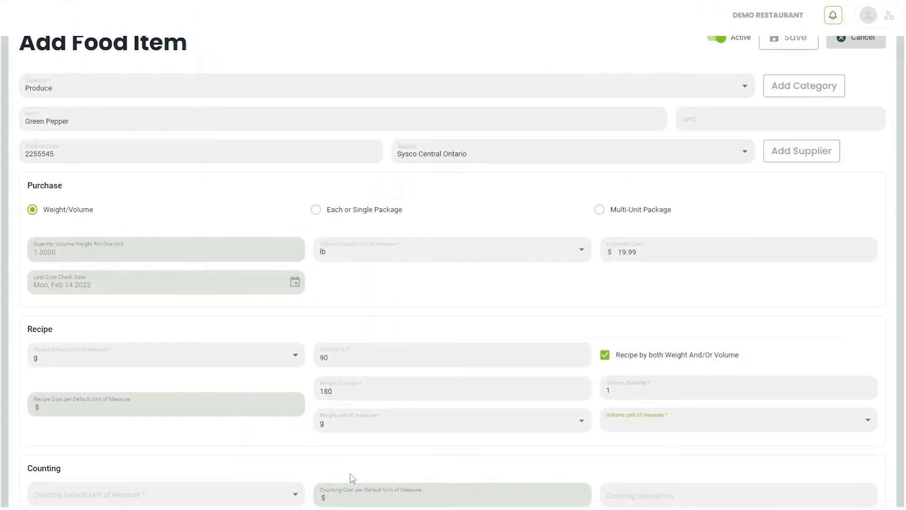
{"action": "key", "text": "Down"}
{"action": "key", "text": "Return"}
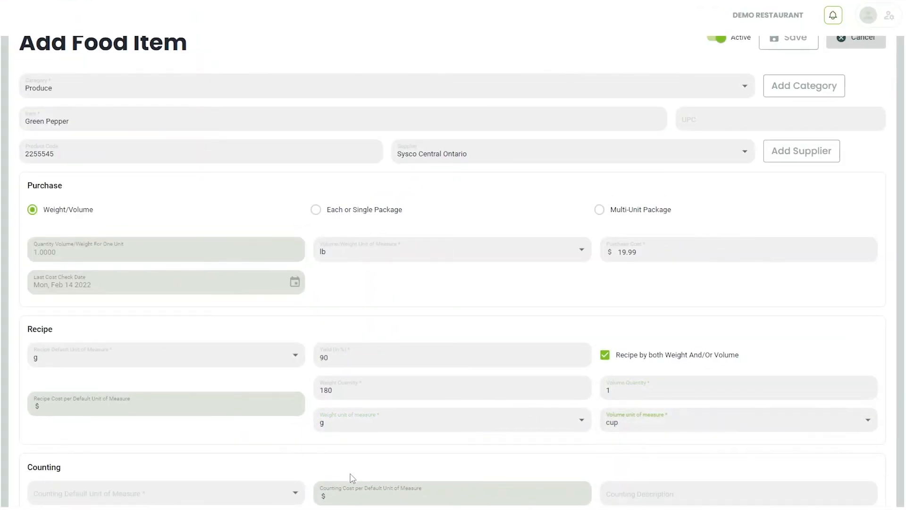
Step: Set the counting default unit of measure to lb
{"action": "scroll", "coordinate": [309, 303], "scroll_direction": "down", "scroll_amount": 1}
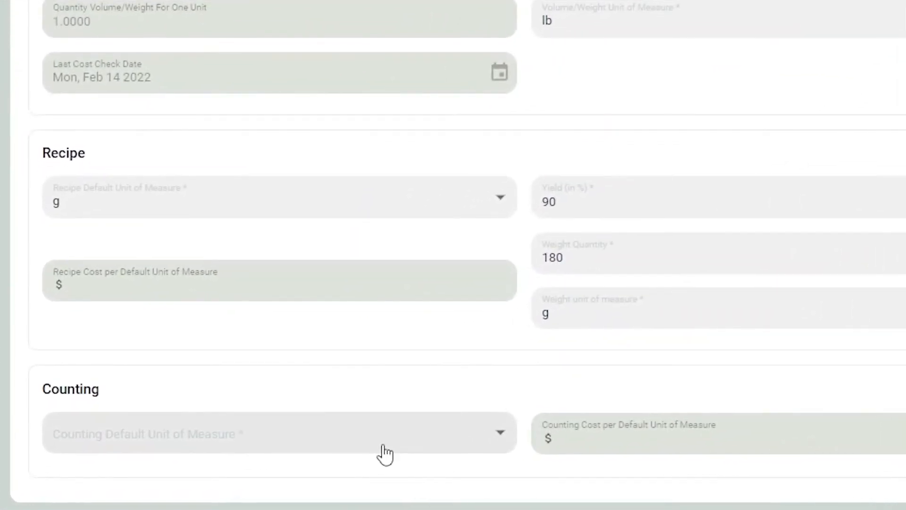
{"action": "left_click", "coordinate": [227, 447]}
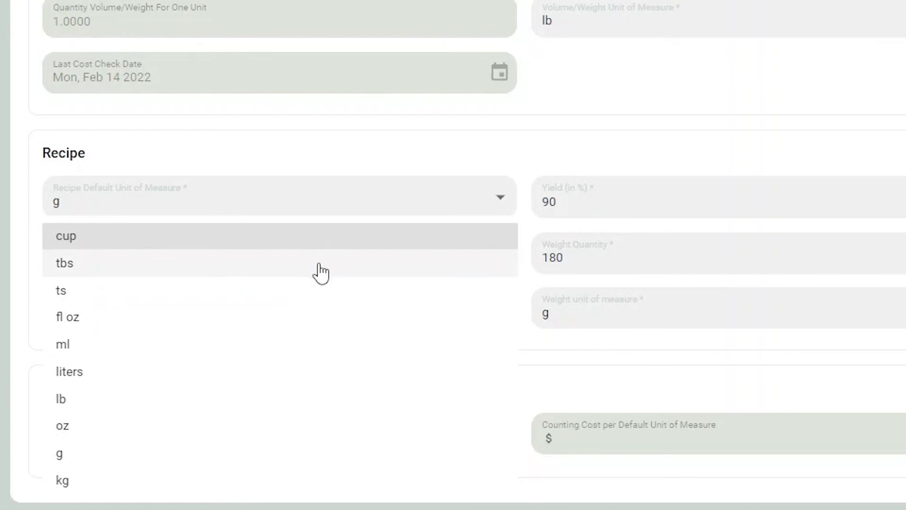
{"action": "left_click", "coordinate": [264, 401]}
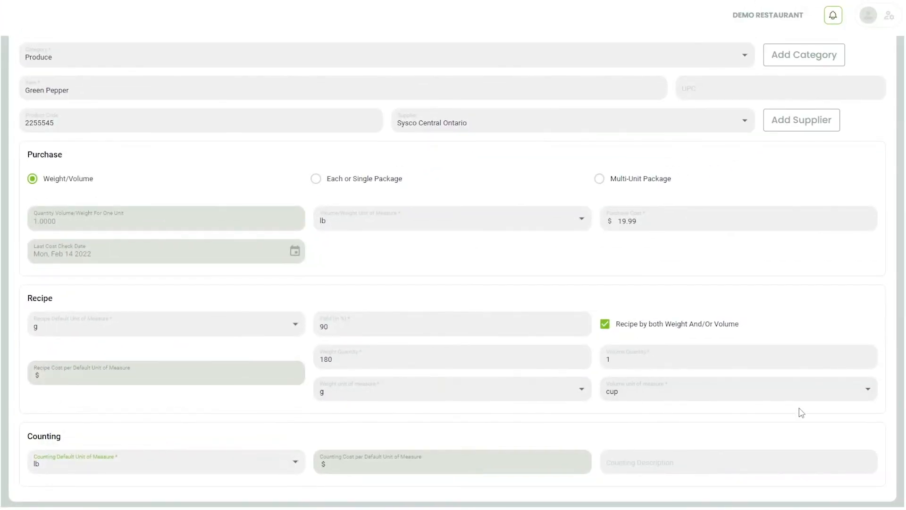
{"action": "scroll", "coordinate": [799, 410], "scroll_direction": "up", "scroll_amount": 2}
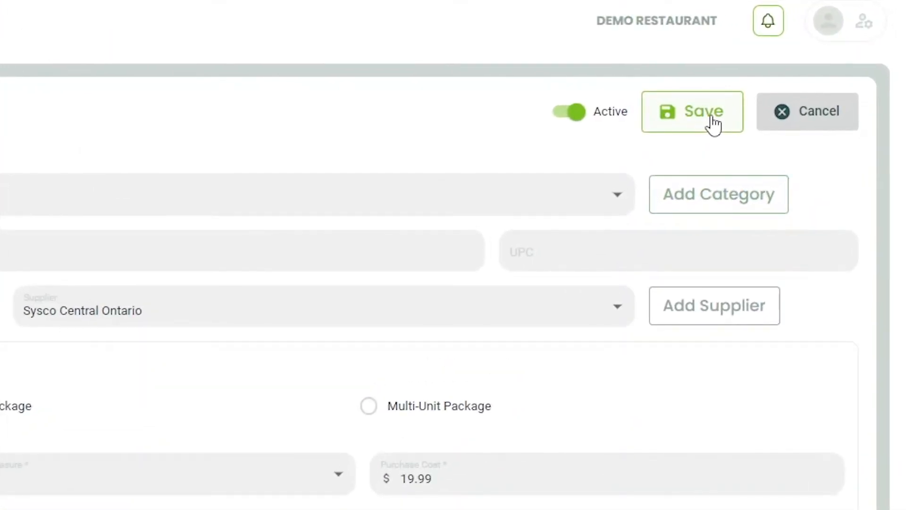